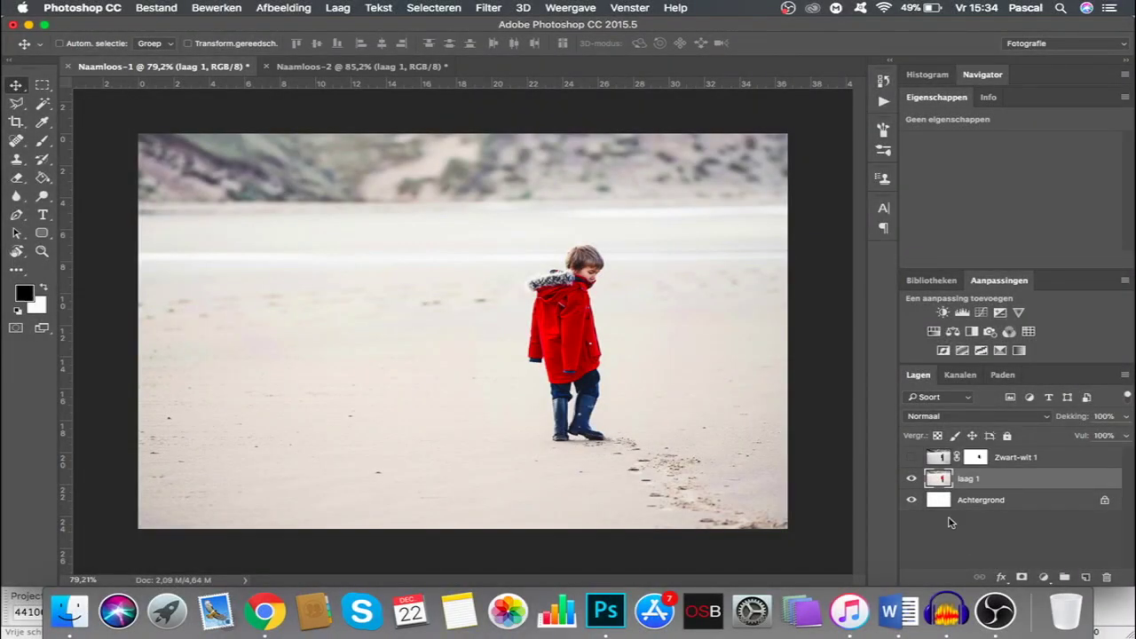
# Show the Zwart-wit 1 layer in Naamloos-1 to preview the finished black-and-white result.
pyautogui.click(913, 457)
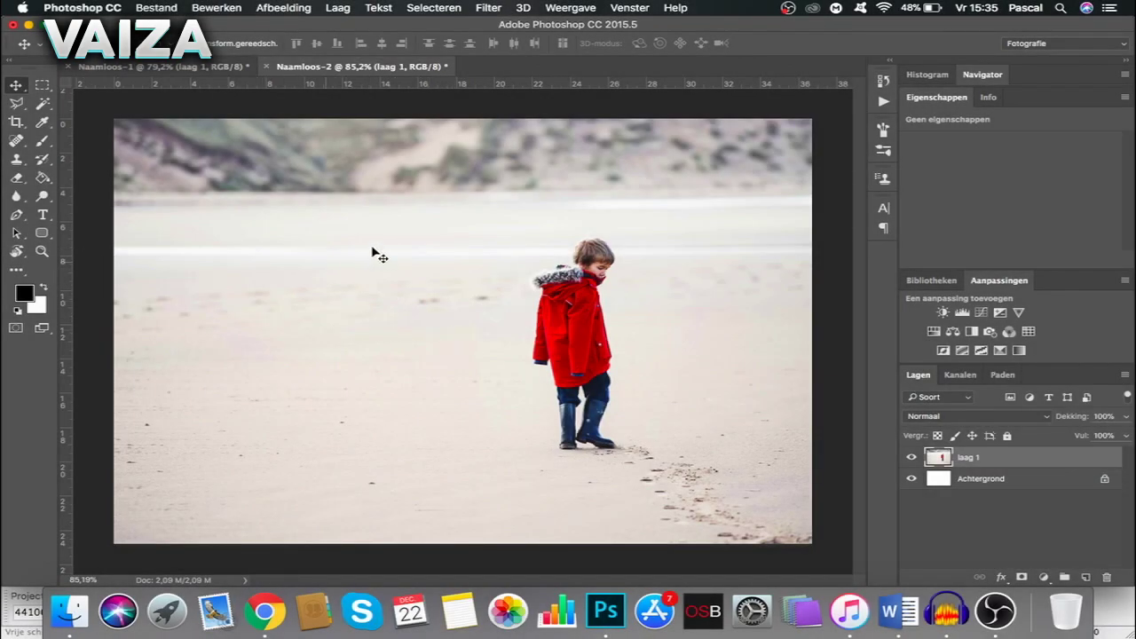
# Duplicate laag 1 with Laag dupliceren, creating 'laag 1 kopiëren' above it.
pyautogui.rightClick(1028, 466)
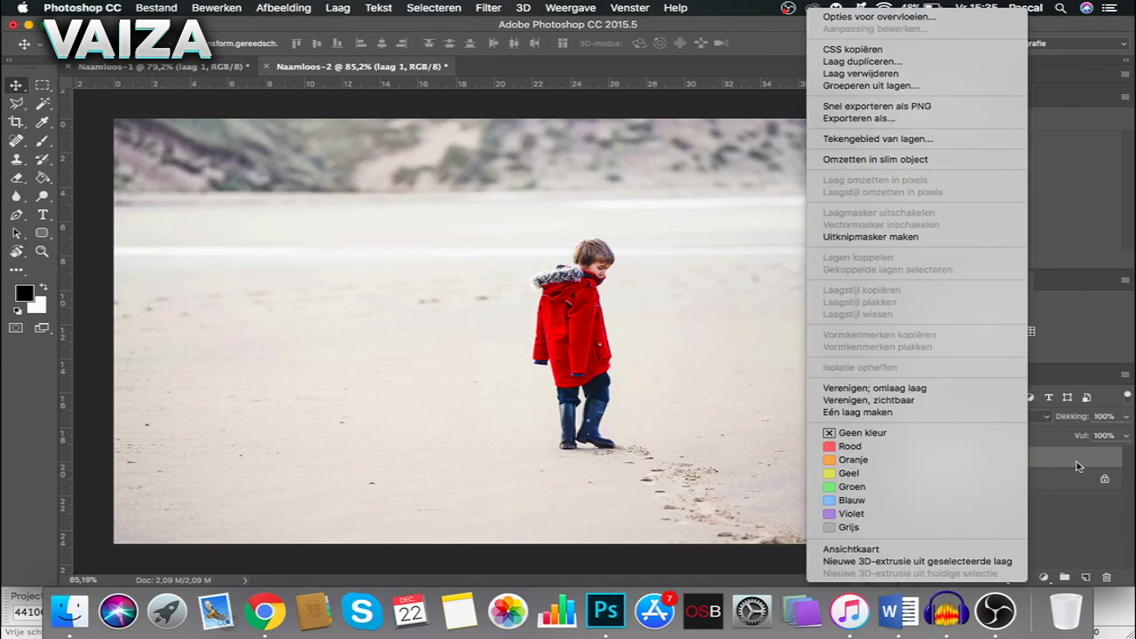
pyautogui.click(1077, 466)
pyautogui.rightClick(991, 456)
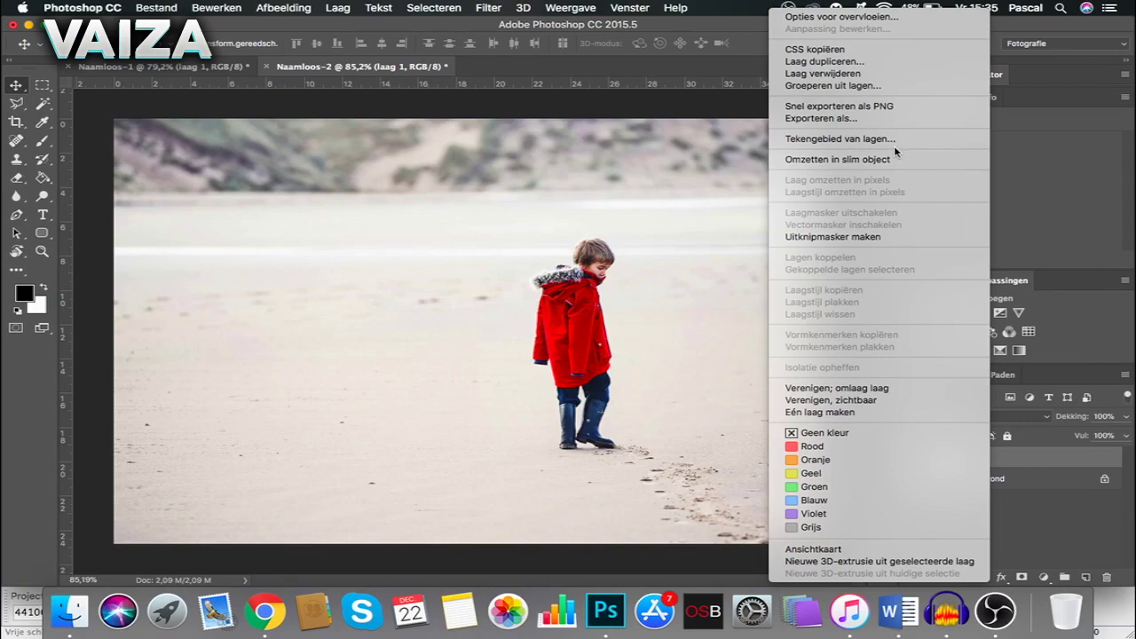
pyautogui.click(862, 62)
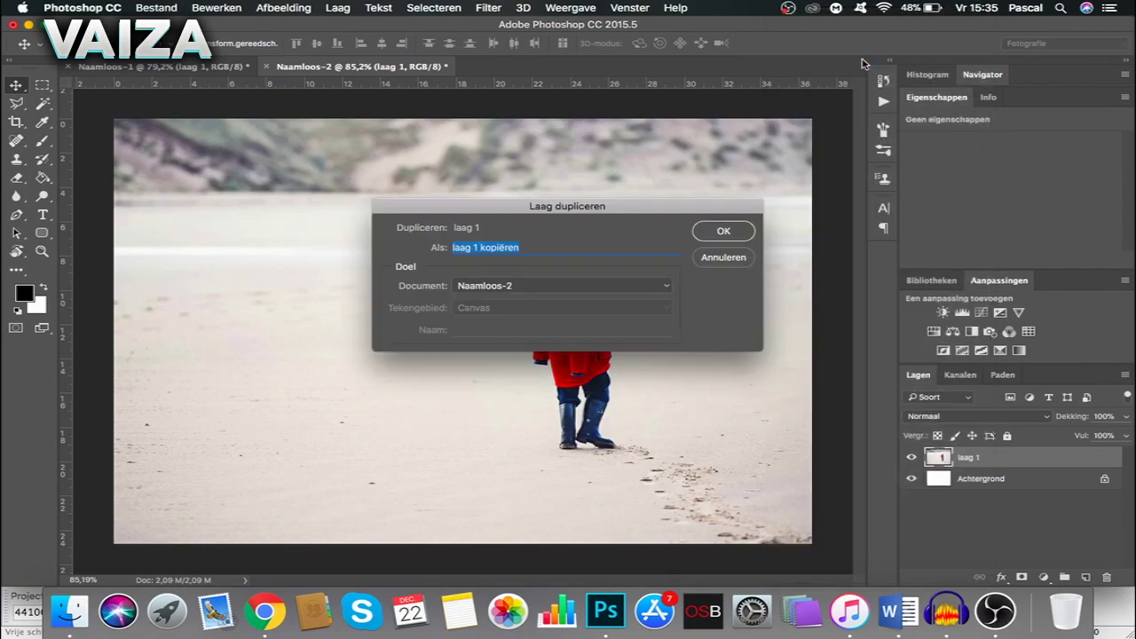
pyautogui.click(718, 237)
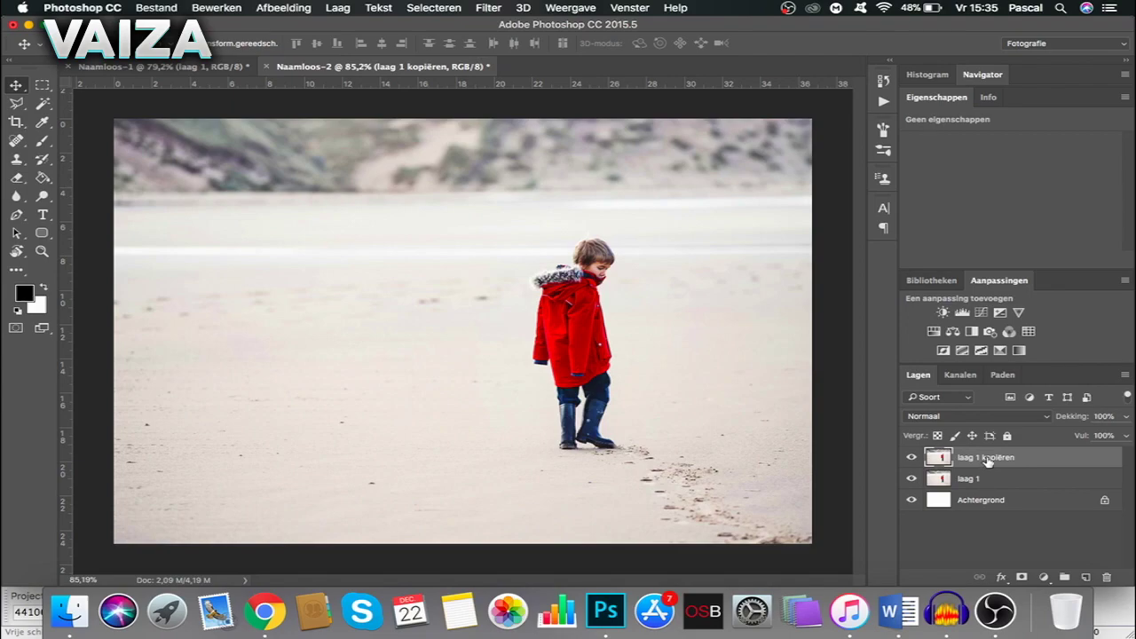
# Add a Zwart-wit adjustment layer, compare it with Naamloos-1, then select laag 1 kopiëren.
pyautogui.click(972, 331)
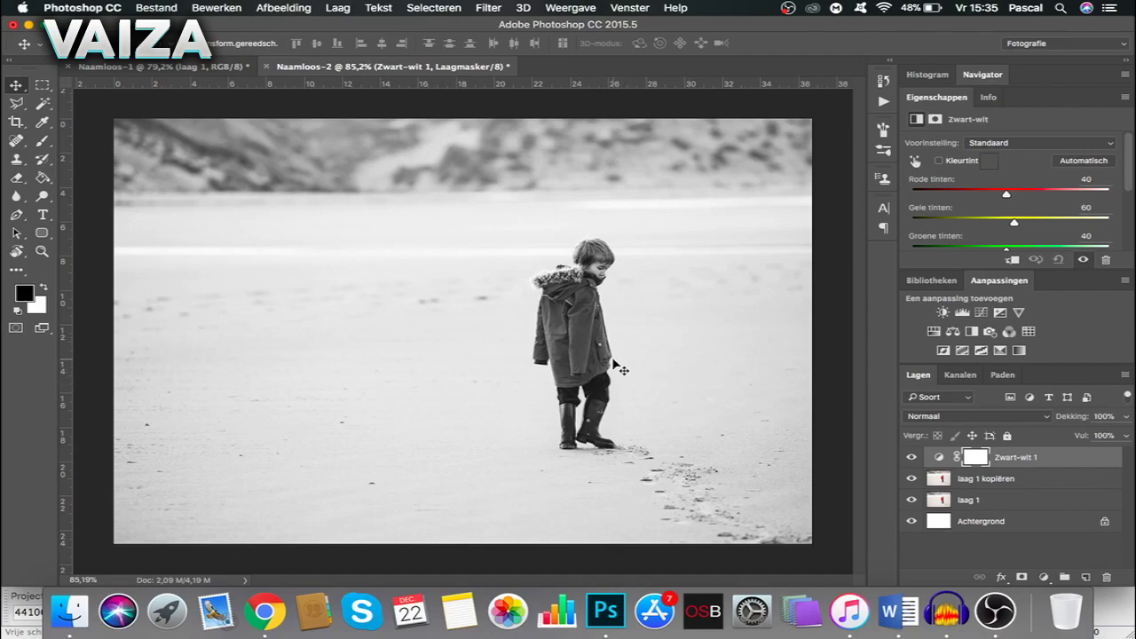
pyautogui.click(211, 67)
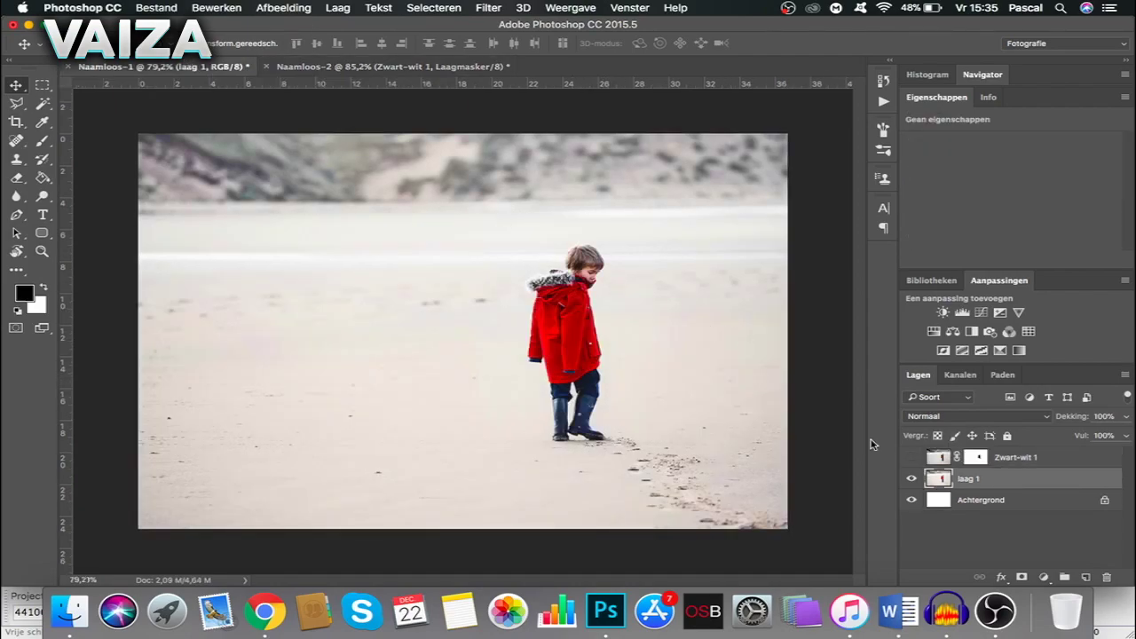
pyautogui.click(910, 457)
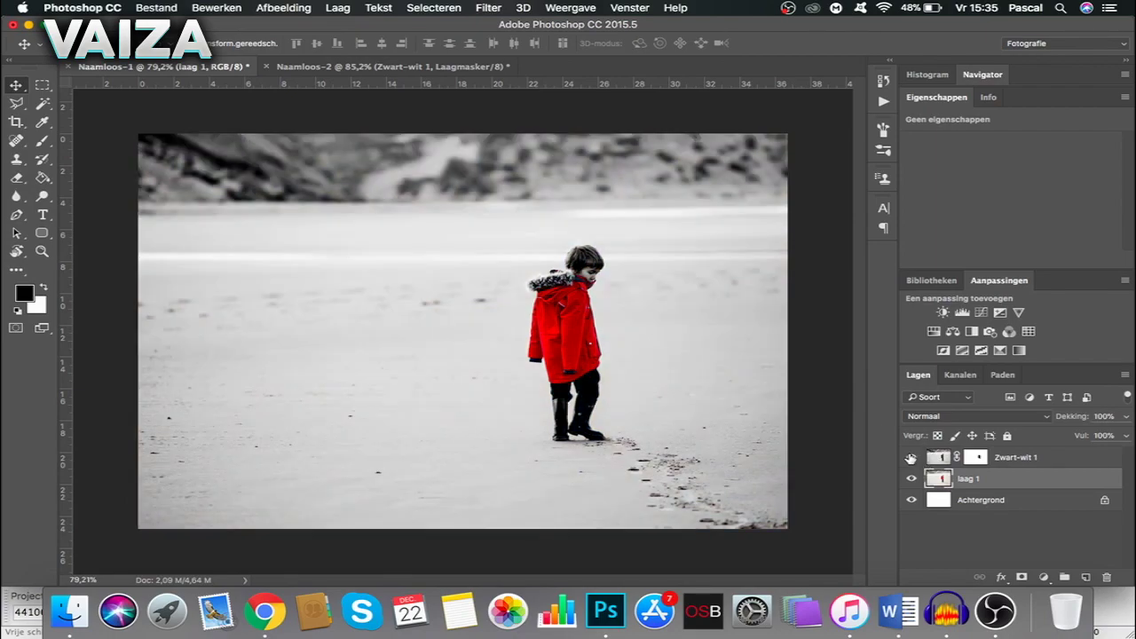
pyautogui.click(391, 66)
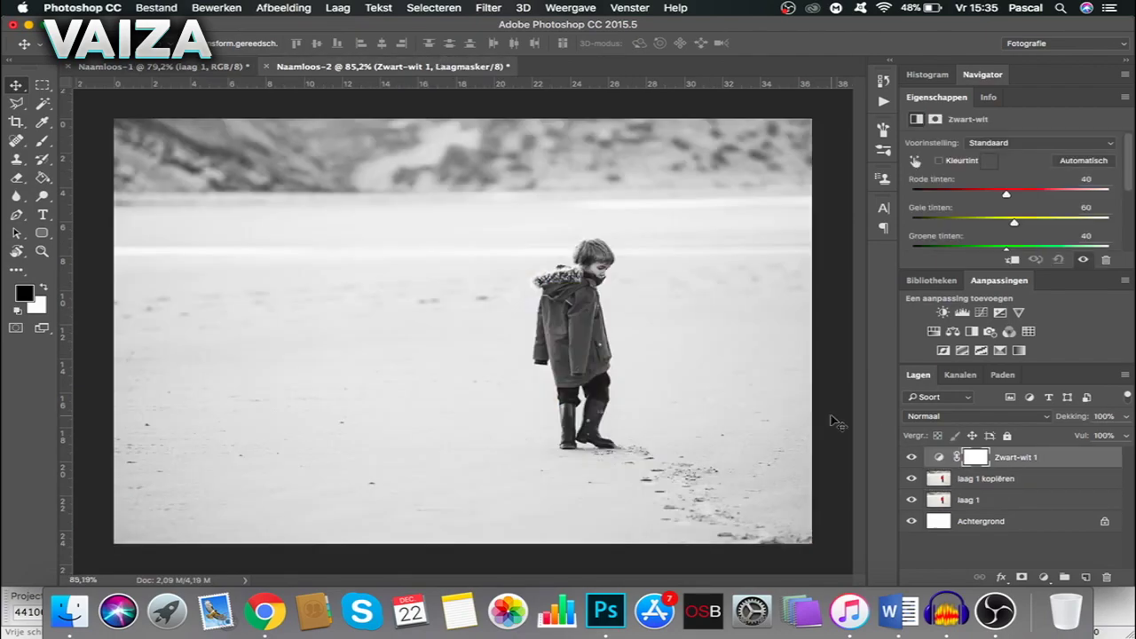
pyautogui.click(1010, 484)
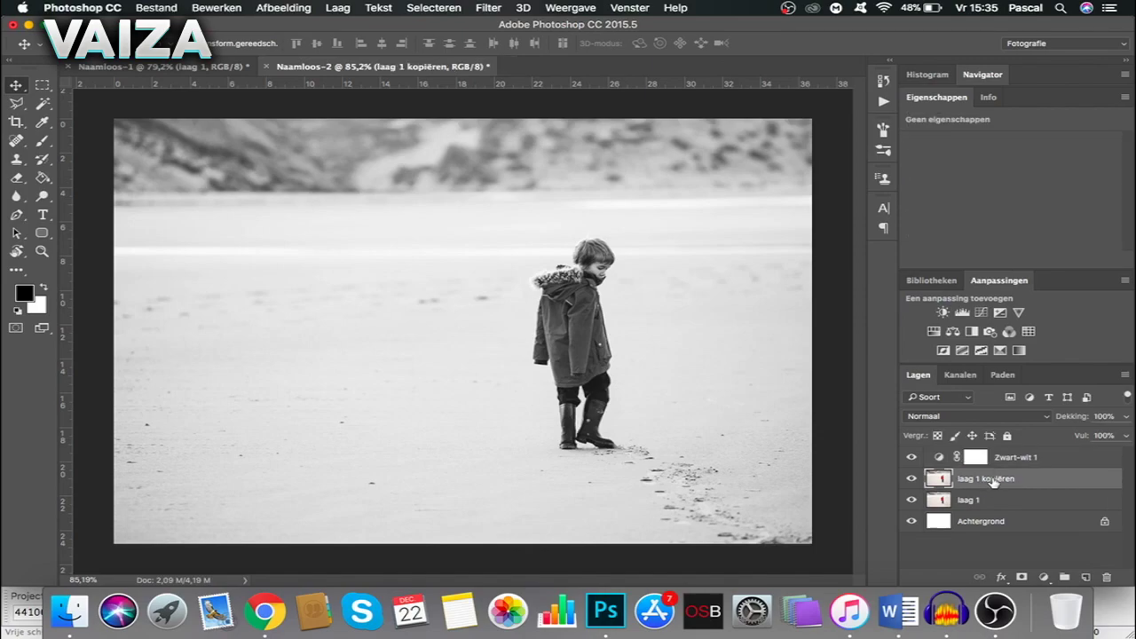
# Apply Niveaus to laag 1 kopiëren with the black input level raised to 61.
pyautogui.press('super+l')
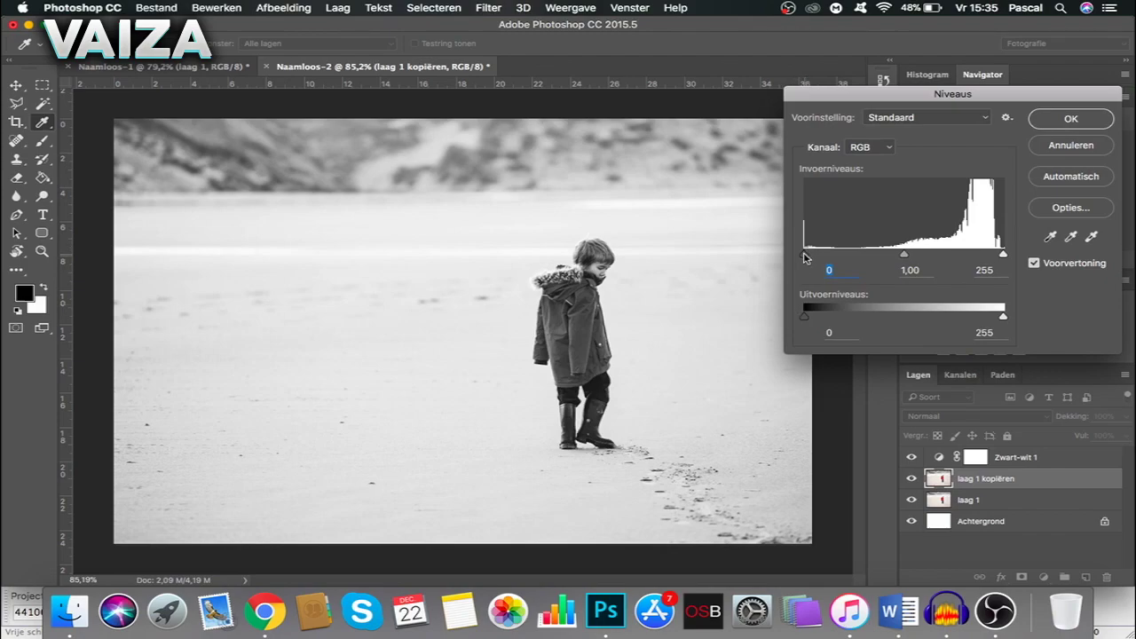
pyautogui.moveTo(806, 257)
pyautogui.mouseDown()
pyautogui.moveTo(865, 257)
pyautogui.moveTo(780, 249)
pyautogui.moveTo(849, 256)
pyautogui.mouseUp()
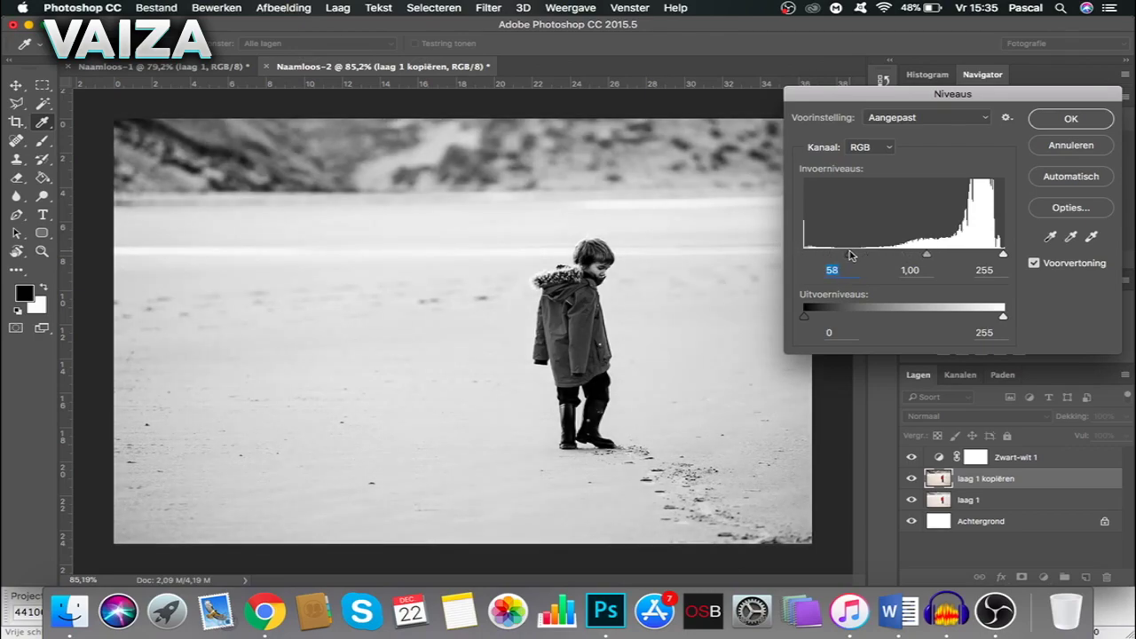
pyautogui.click(1082, 118)
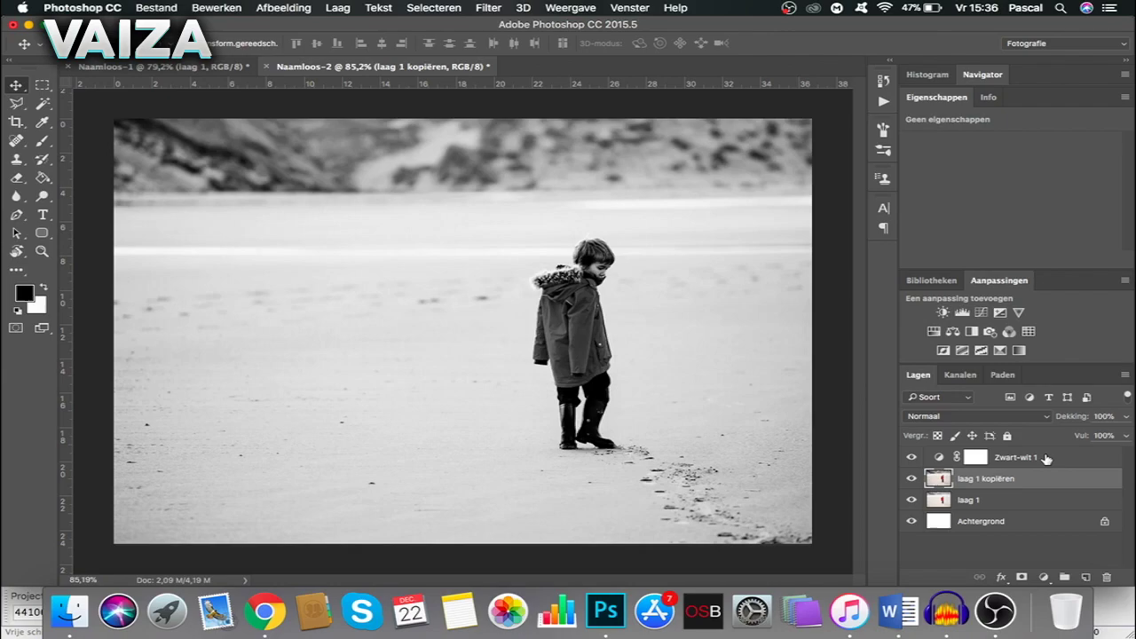
# Merge laag 1 kopiëren with Zwart-wit 1, then toggle the merged layer off and on to compare.
pyautogui.keyDown('shift'); pyautogui.click(1046, 458); pyautogui.keyUp('shift')
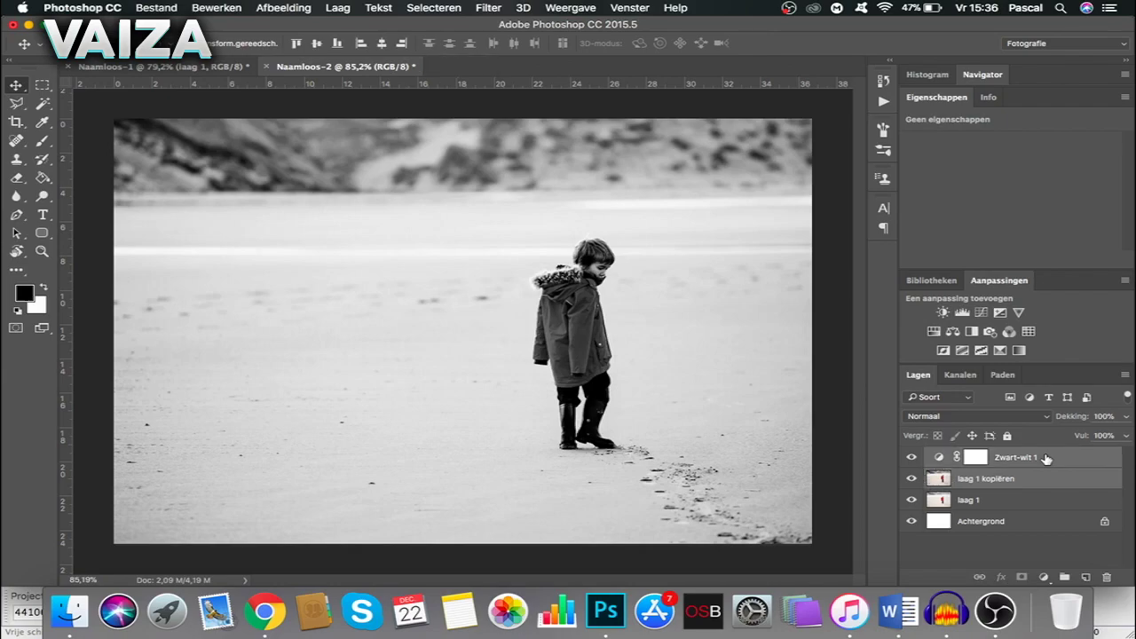
pyautogui.press('super+e')
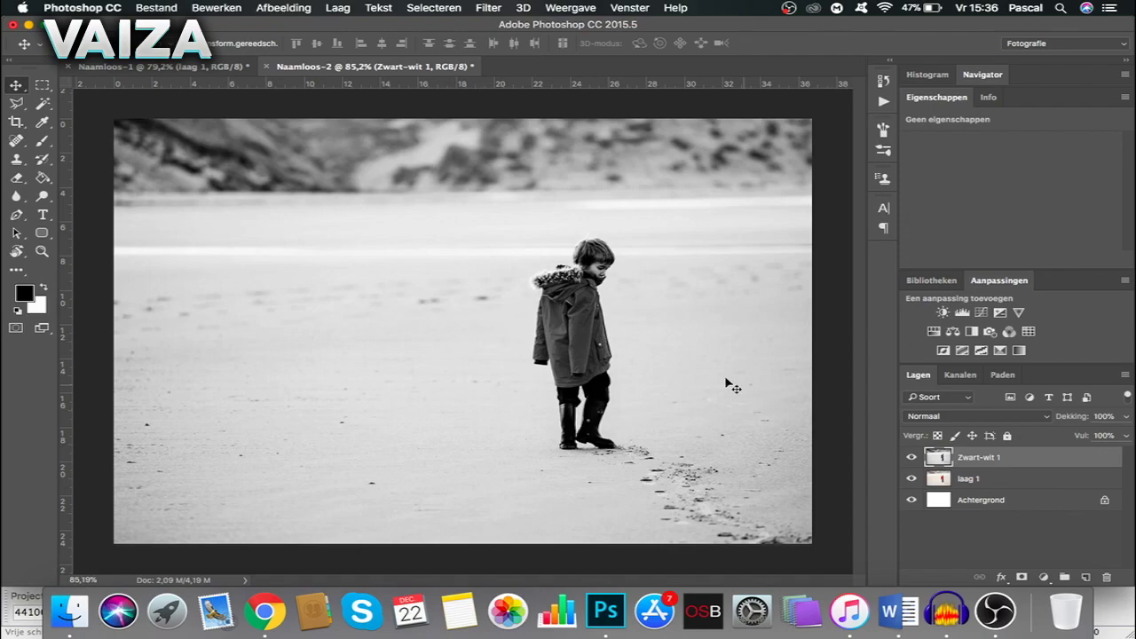
pyautogui.click(912, 460)
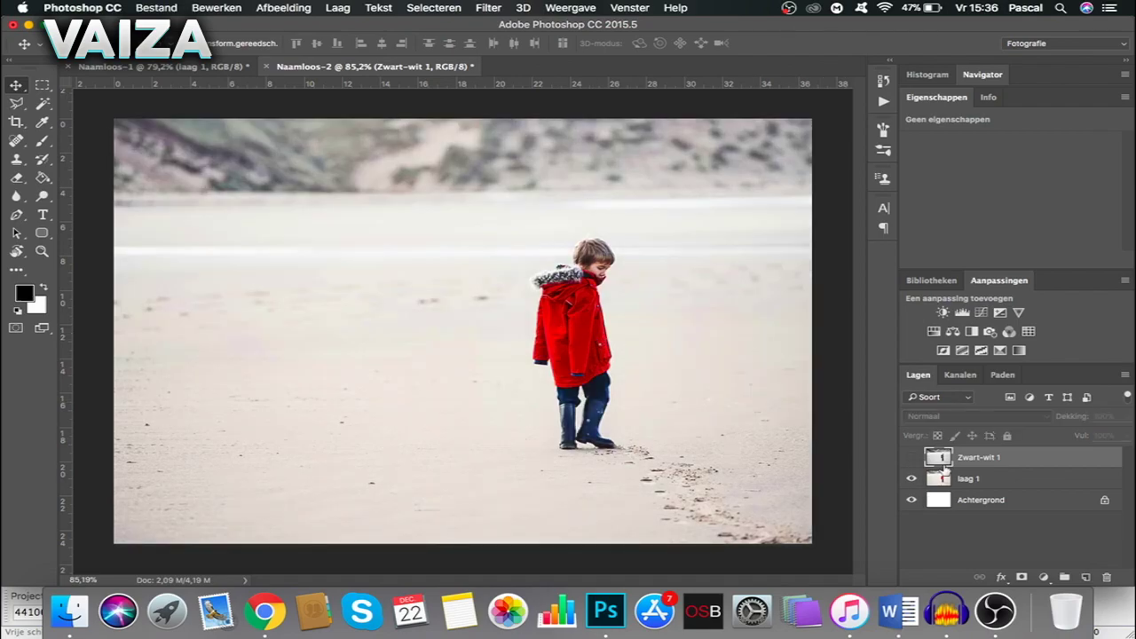
pyautogui.click(911, 458)
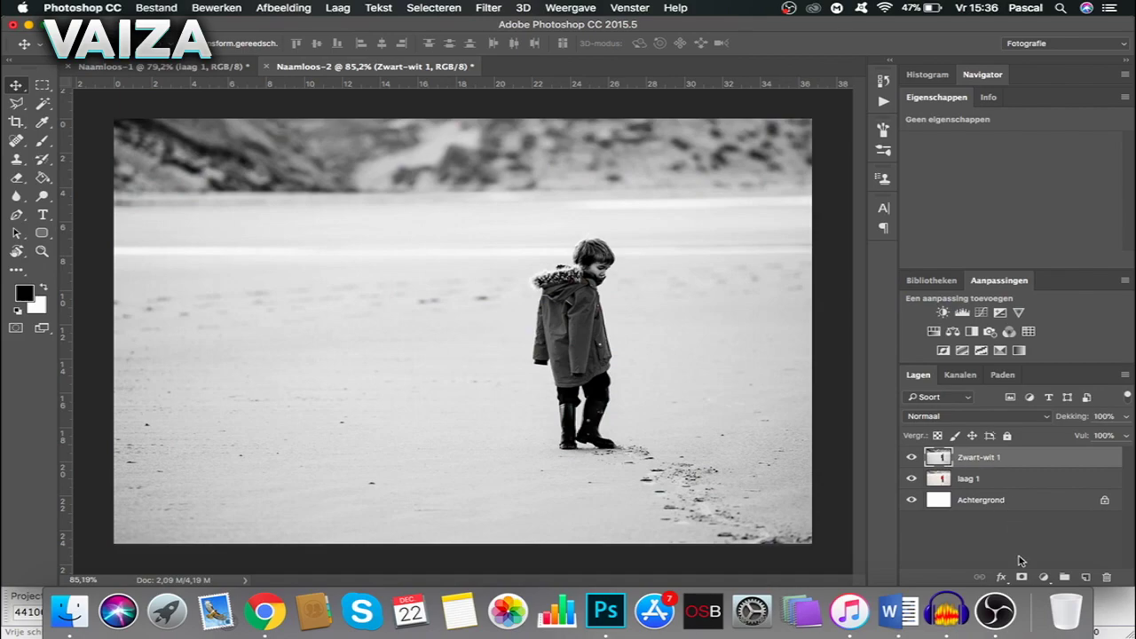
# Add a layer mask to Zwart-wit 1 and set the Brush to 32 px with 0% hardness.
pyautogui.click(1021, 577)
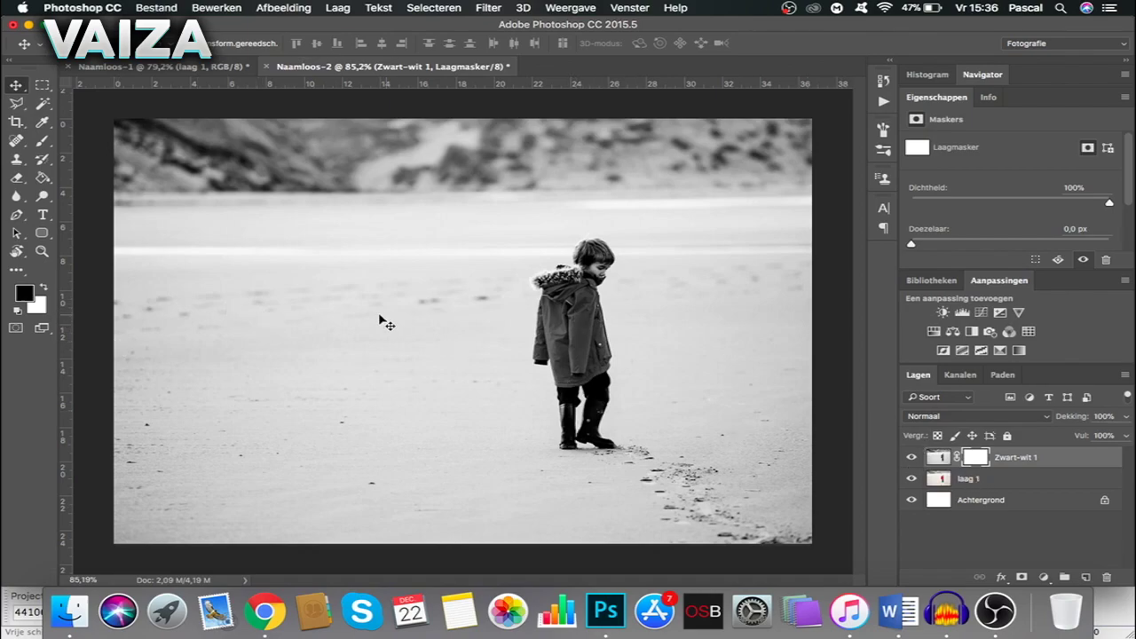
pyautogui.click(41, 145)
pyautogui.click(36, 42)
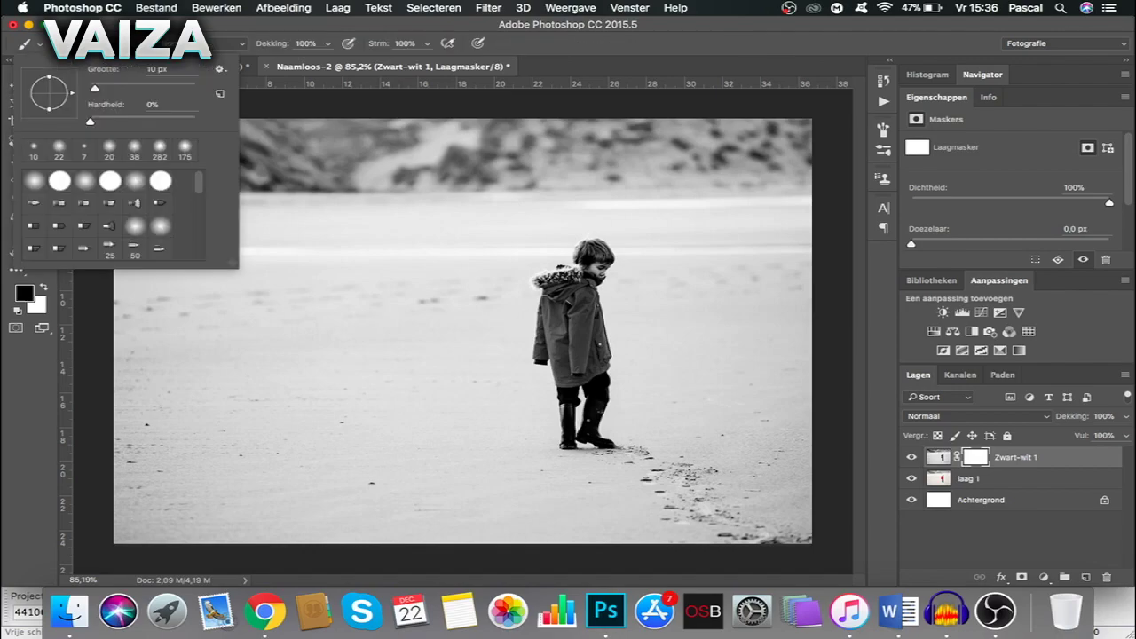
pyautogui.click(102, 88)
# Paint black on the mask to reveal red on the coat's shoulder, upper body and upper-left edge.
pyautogui.scroll(2, 576, 317)
pyautogui.scroll(1, 577, 318)
pyautogui.scroll(2, 577, 318)
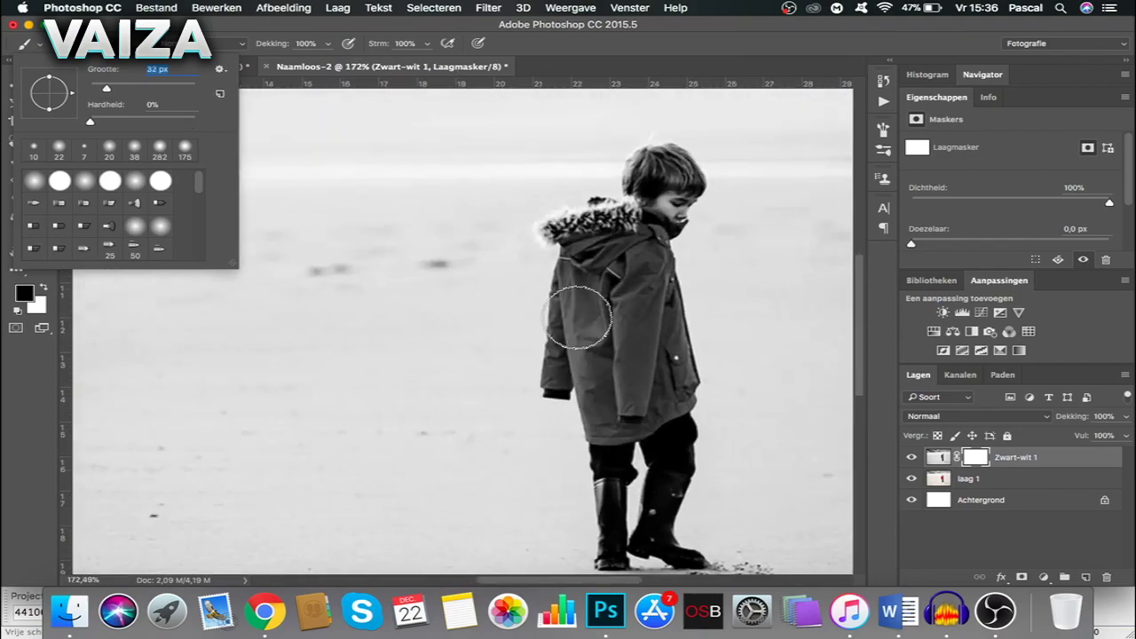
pyautogui.scroll(1, 577, 317)
pyautogui.scroll(2, 576, 318)
pyautogui.scroll(2, 576, 317)
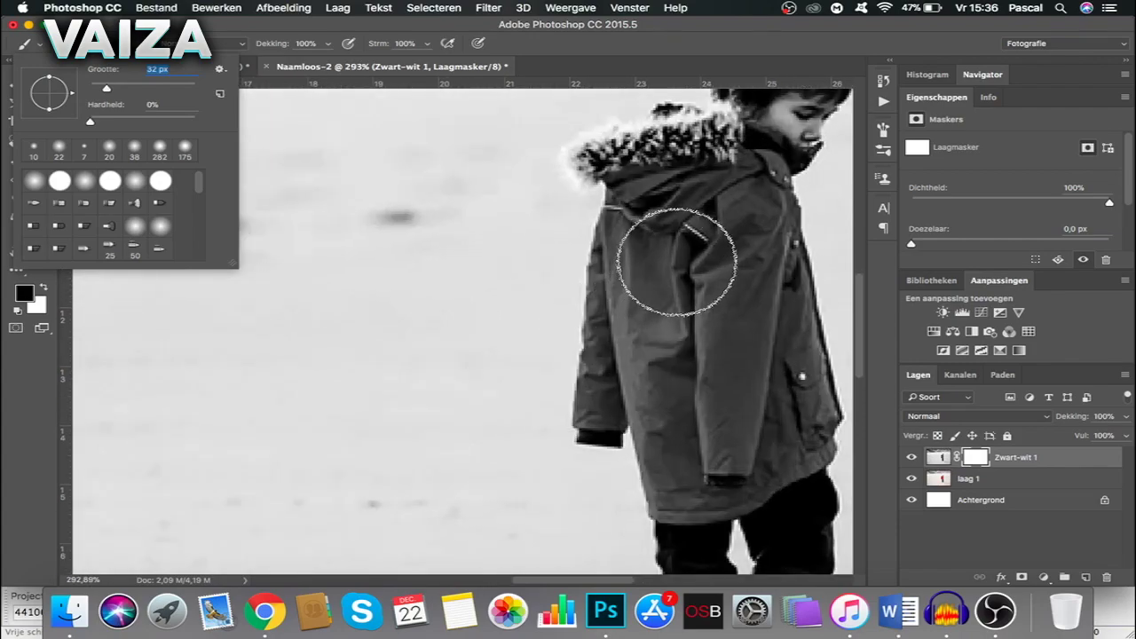
pyautogui.moveTo(667, 271)
pyautogui.mouseDown()
pyautogui.moveTo(664, 256)
pyautogui.moveTo(649, 281)
pyautogui.mouseUp()
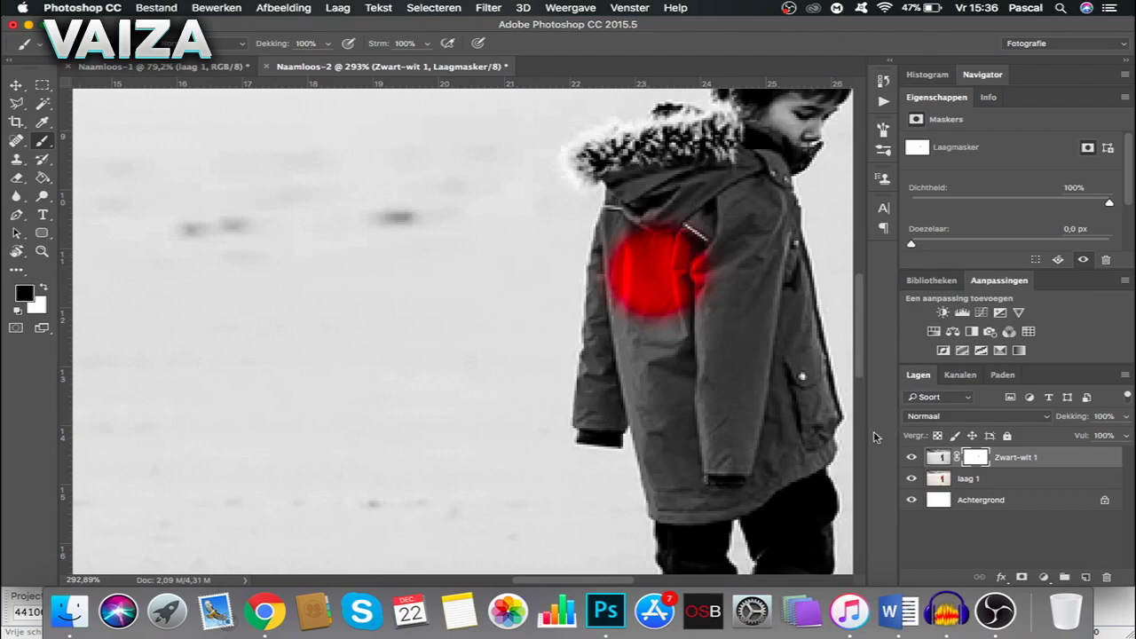
pyautogui.moveTo(645, 242)
pyautogui.mouseDown()
pyautogui.moveTo(664, 216)
pyautogui.moveTo(672, 253)
pyautogui.moveTo(699, 221)
pyautogui.moveTo(715, 240)
pyautogui.moveTo(753, 221)
pyautogui.moveTo(715, 329)
pyautogui.moveTo(672, 322)
pyautogui.moveTo(647, 342)
pyautogui.moveTo(646, 299)
pyautogui.moveTo(669, 438)
pyautogui.moveTo(629, 400)
pyautogui.moveTo(644, 347)
pyautogui.moveTo(729, 346)
pyautogui.moveTo(720, 426)
pyautogui.moveTo(706, 441)
pyautogui.moveTo(768, 418)
pyautogui.moveTo(760, 266)
pyautogui.moveTo(789, 435)
pyautogui.moveTo(786, 381)
pyautogui.moveTo(786, 391)
pyautogui.mouseUp()
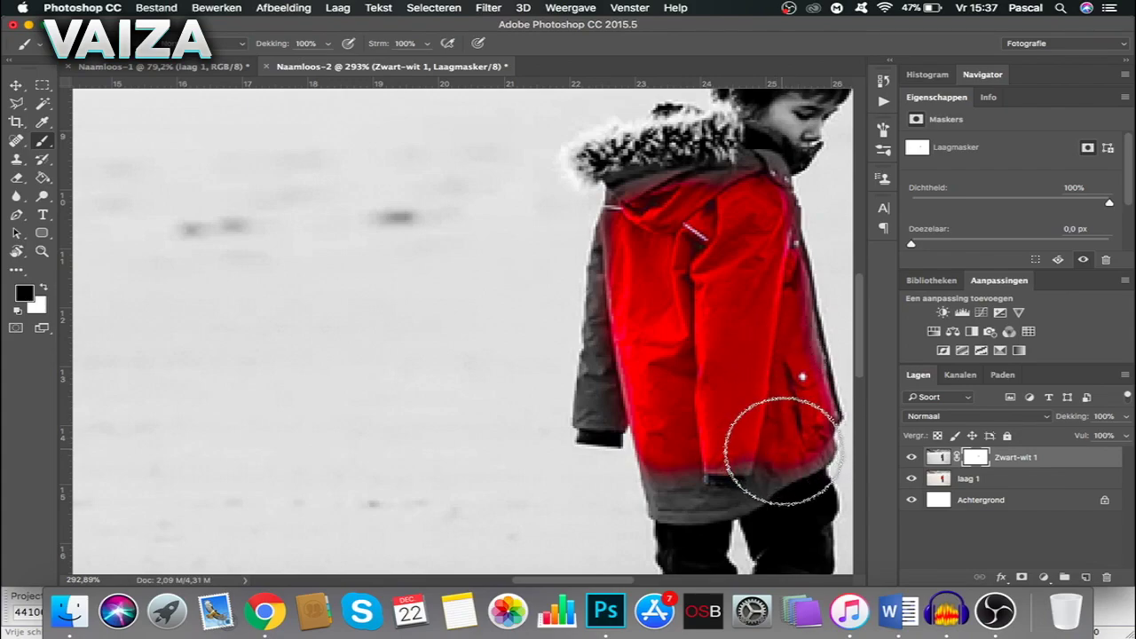
pyautogui.moveTo(628, 269)
pyautogui.mouseDown()
pyautogui.moveTo(654, 287)
pyautogui.moveTo(621, 333)
pyautogui.moveTo(642, 261)
pyautogui.moveTo(616, 329)
pyautogui.moveTo(633, 342)
pyautogui.moveTo(609, 393)
pyautogui.moveTo(654, 299)
pyautogui.moveTo(639, 203)
pyautogui.moveTo(739, 196)
pyautogui.mouseUp()
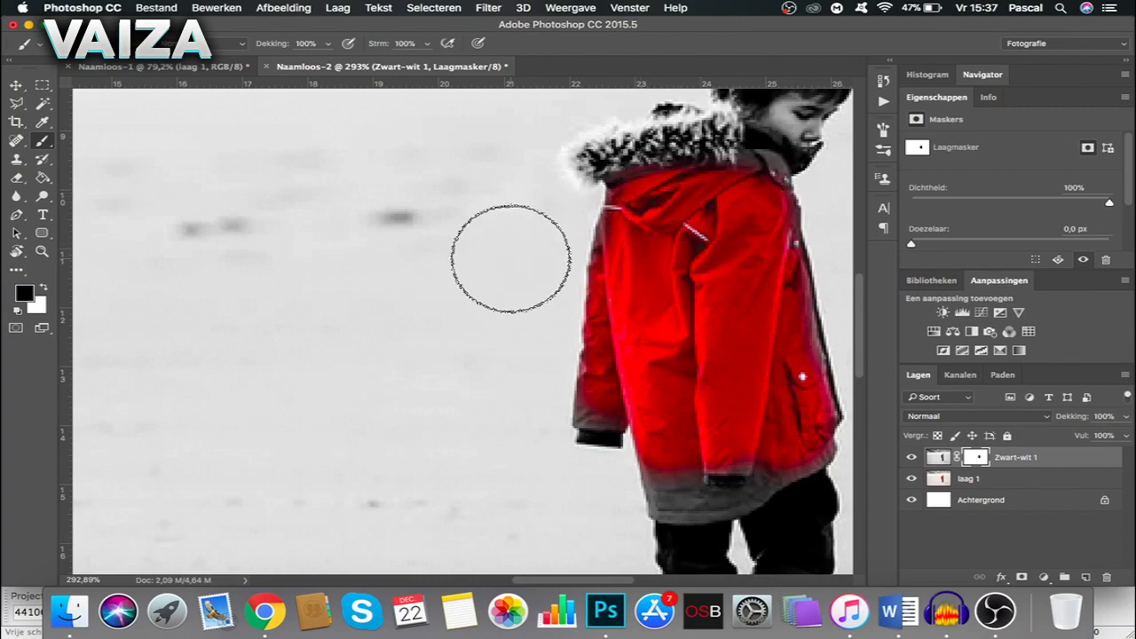
# Shrink the brush to 11 px and reveal red along the jacket's lower-left hem and right edge.
pyautogui.click(73, 47)
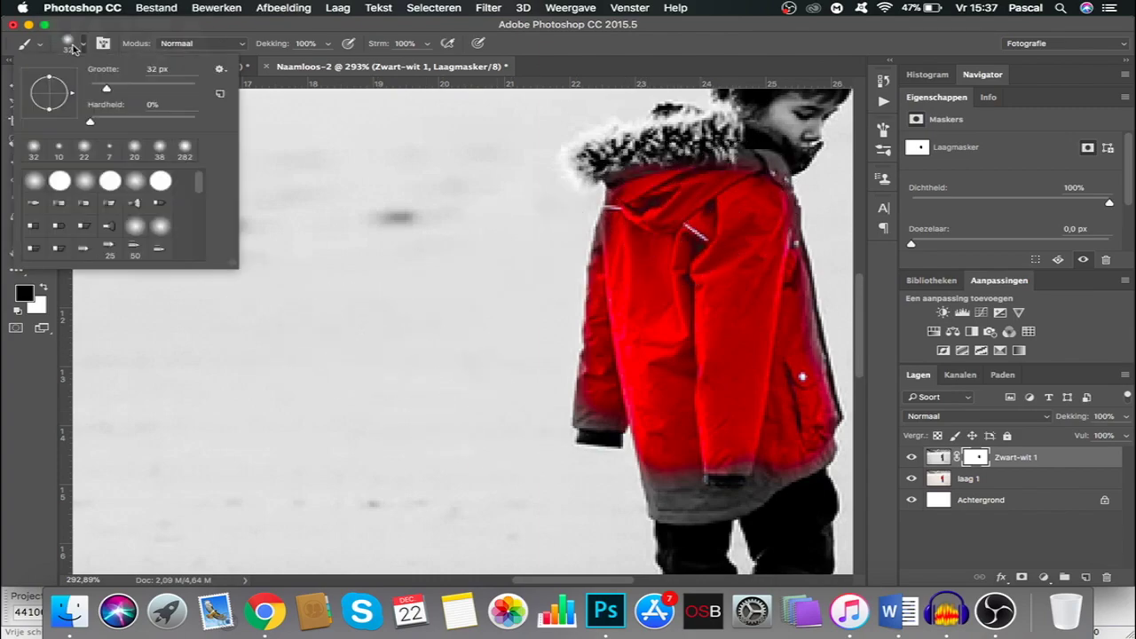
pyautogui.moveTo(102, 87); pyautogui.dragTo(94, 88)
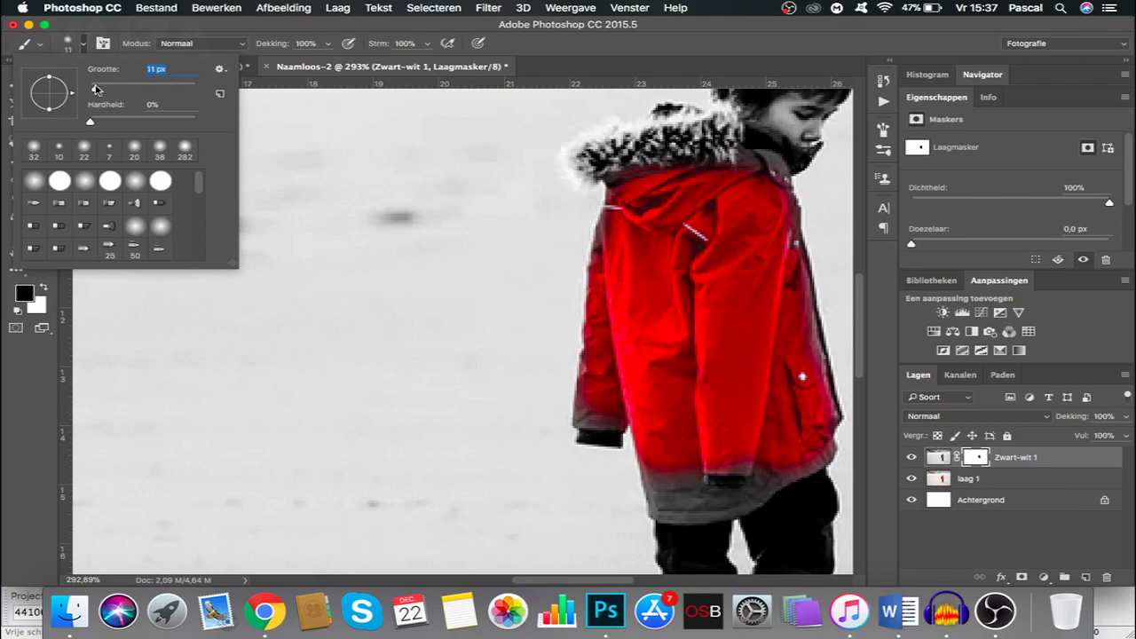
pyautogui.click(668, 480)
pyautogui.moveTo(665, 481)
pyautogui.mouseDown()
pyautogui.moveTo(654, 486)
pyautogui.moveTo(659, 510)
pyautogui.moveTo(735, 508)
pyautogui.moveTo(707, 506)
pyautogui.moveTo(761, 496)
pyautogui.moveTo(819, 447)
pyautogui.mouseUp()
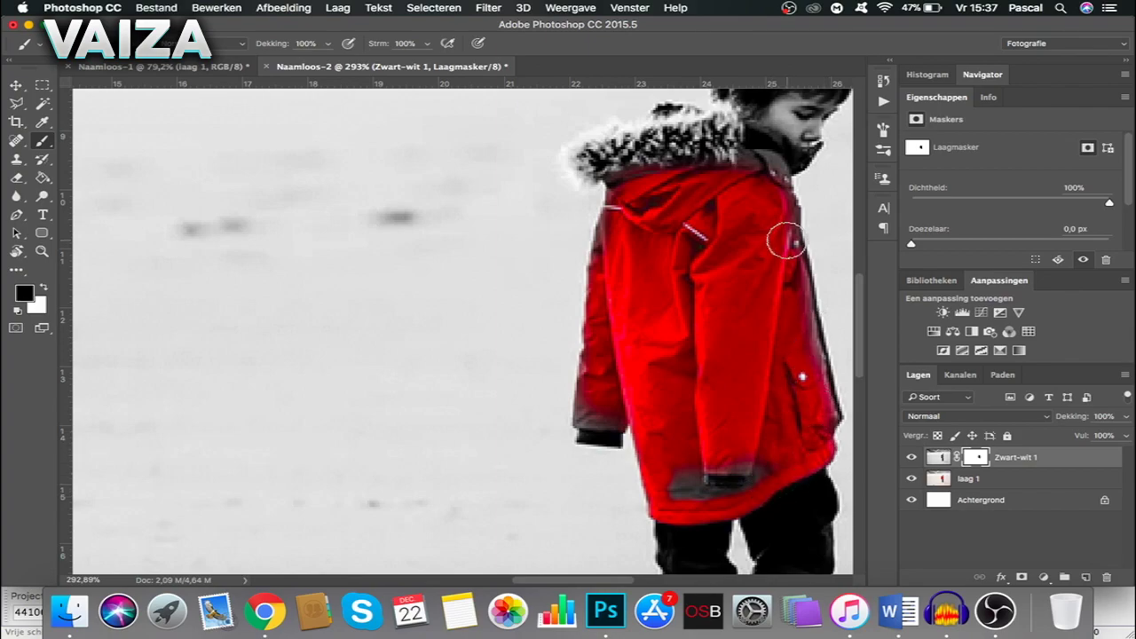
pyautogui.moveTo(786, 239)
pyautogui.mouseDown()
pyautogui.moveTo(787, 210)
pyautogui.moveTo(787, 229)
pyautogui.mouseUp()
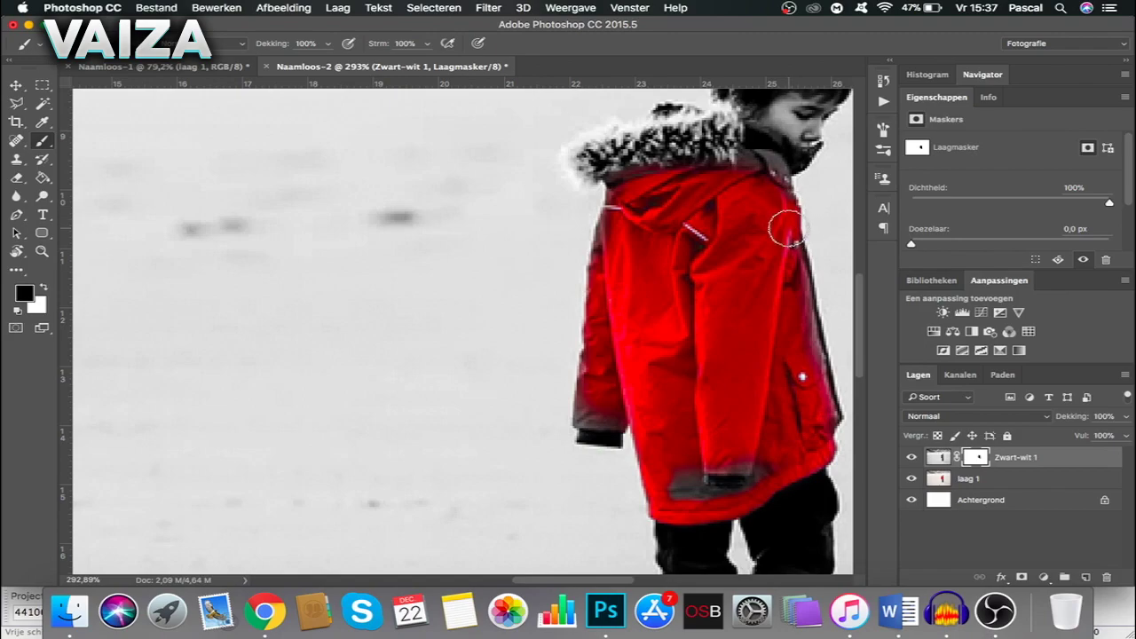
pyautogui.moveTo(796, 494); pyautogui.dragTo(795, 506)
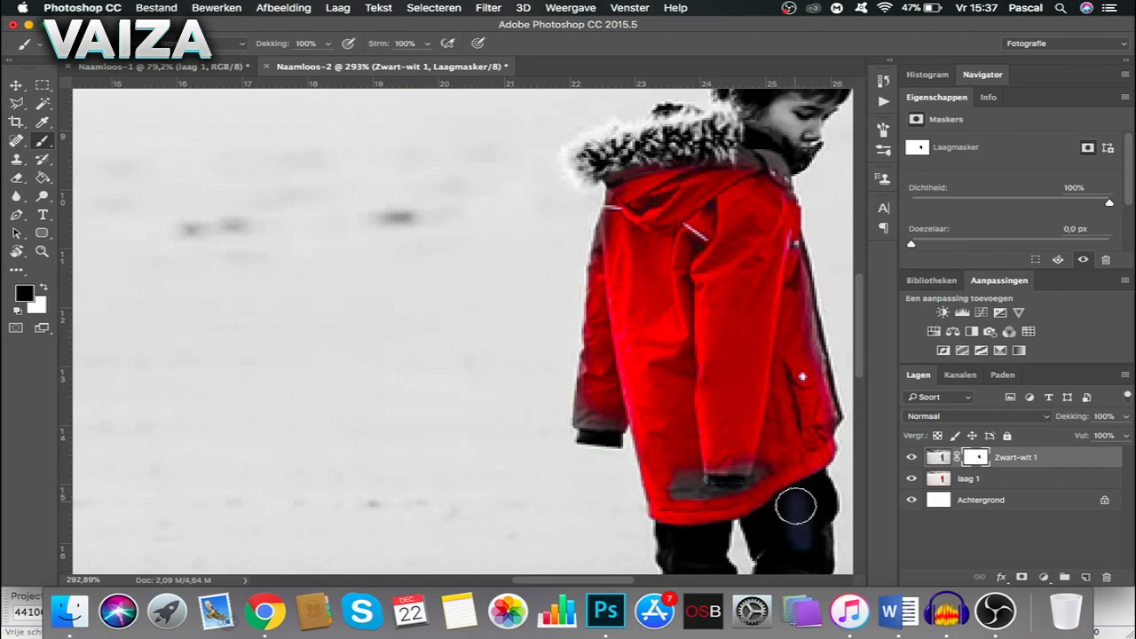
# Undo the stray blue on the trousers and paint red along the coat's right edge.
pyautogui.scroll(-5, 803, 515)
pyautogui.scroll(-1, 803, 515)
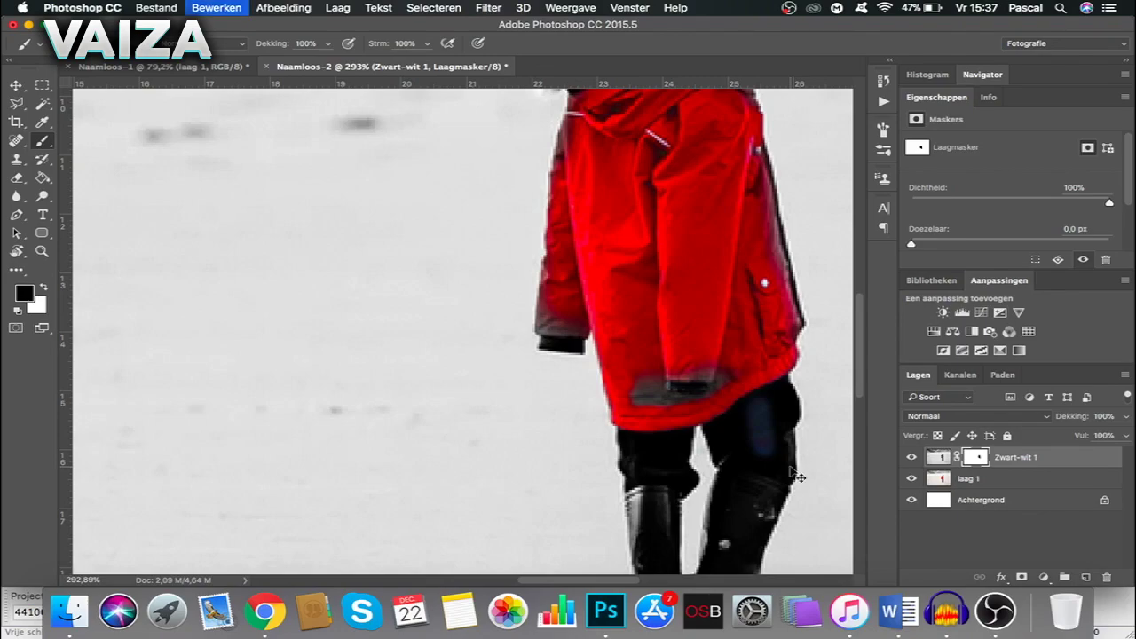
pyautogui.press('super+z')
pyautogui.moveTo(750, 144); pyautogui.dragTo(774, 261)
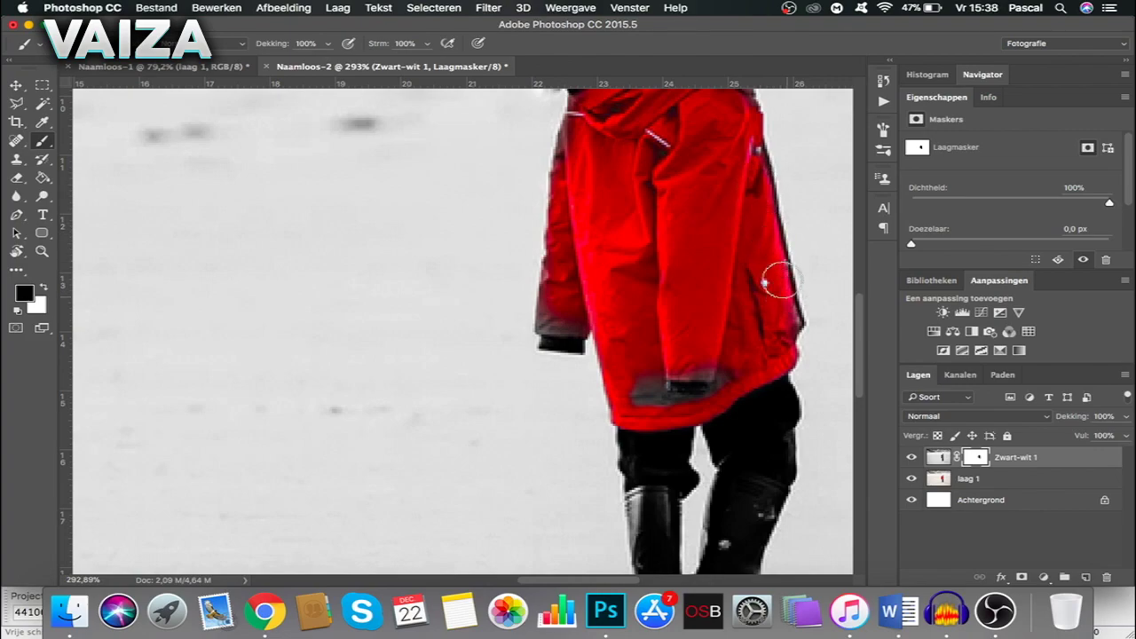
pyautogui.moveTo(784, 286); pyautogui.dragTo(793, 324)
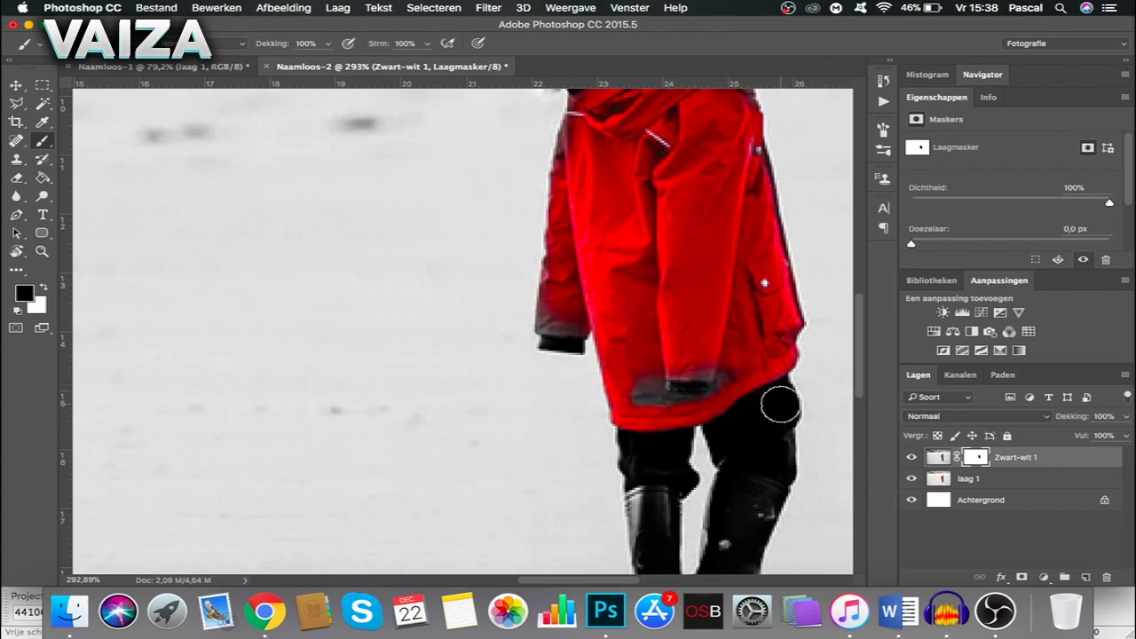
# Hide Zwart-wit 1 to compare against the original full-colour photo.
pyautogui.scroll(3, 740, 333)
pyautogui.scroll(1, 740, 333)
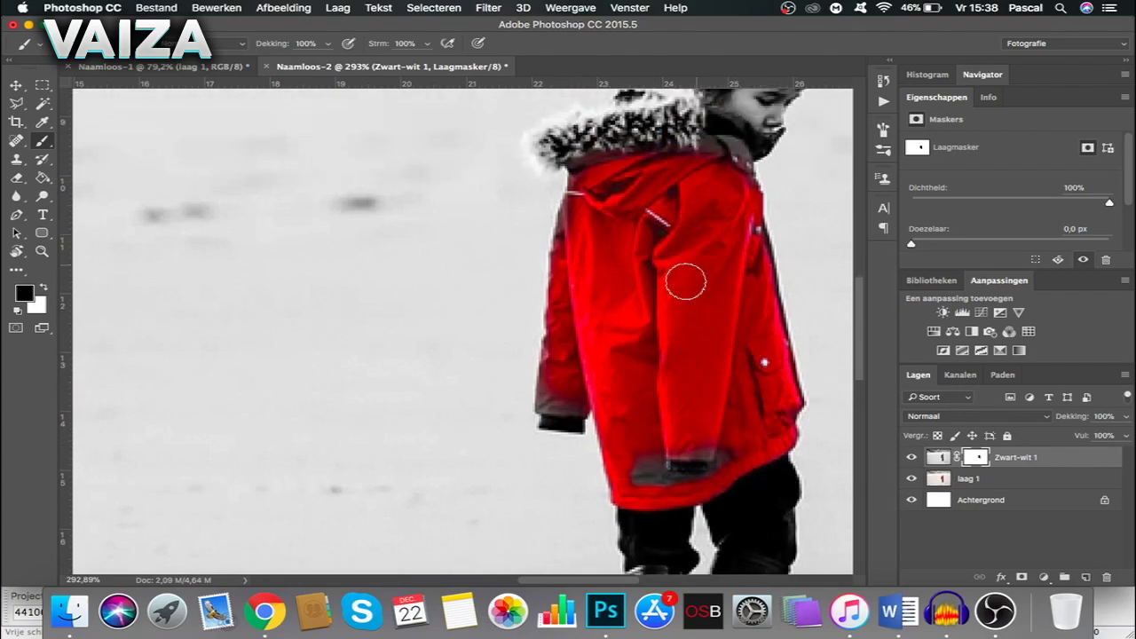
pyautogui.scroll(1, 653, 274)
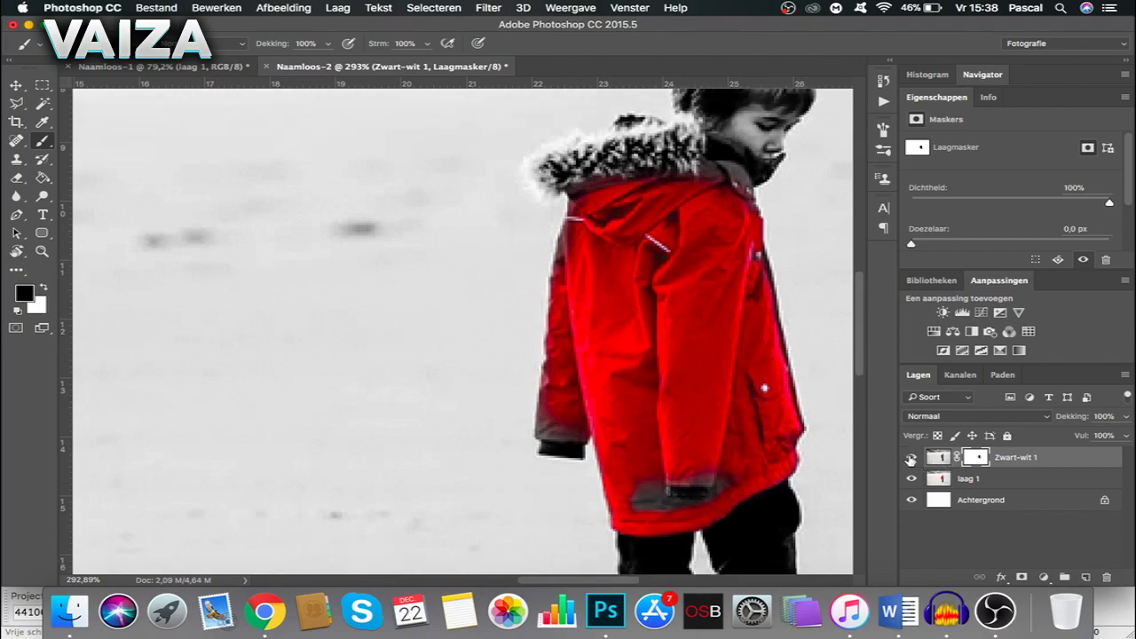
pyautogui.click(910, 457)
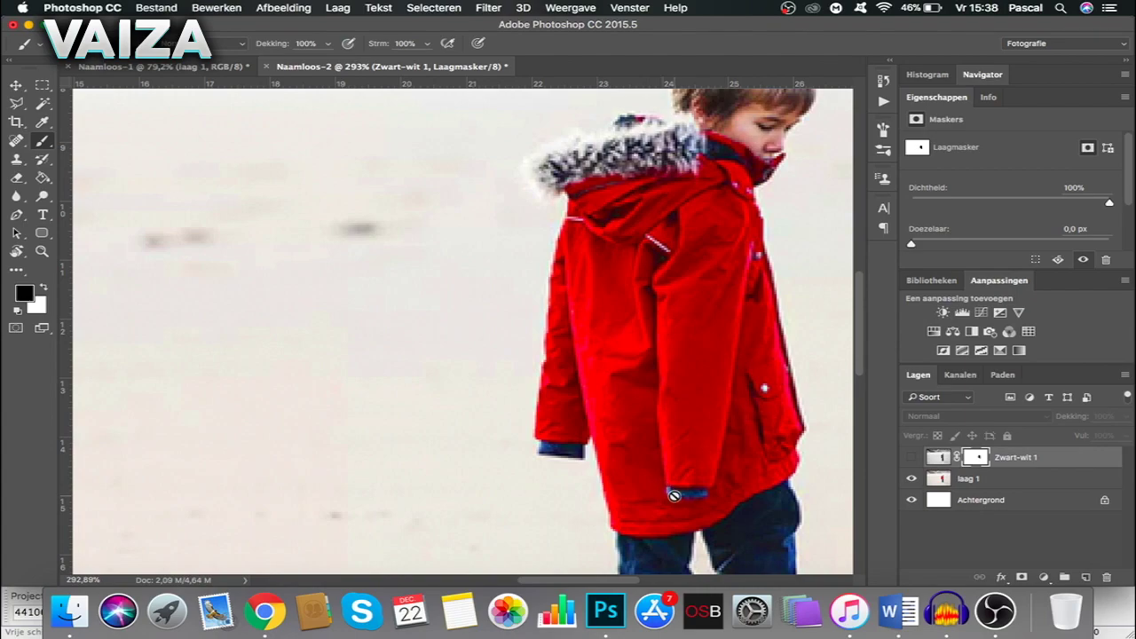
# Reveal red on the collar, the left edge down to the cuff, and the hem, undoing the spill onto the chin.
pyautogui.click(911, 458)
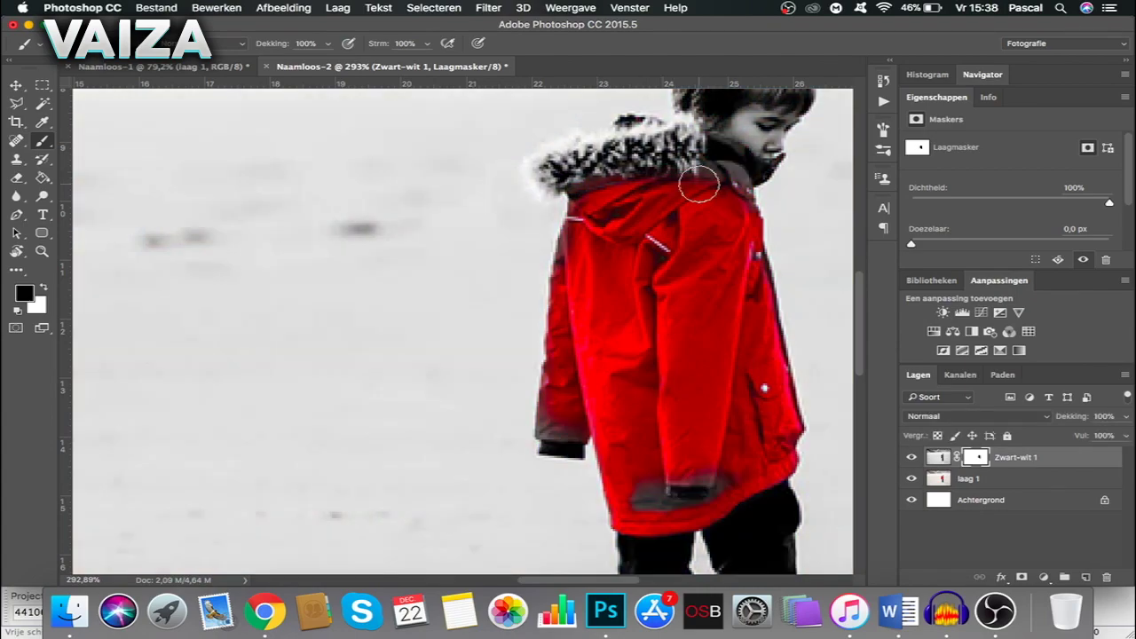
pyautogui.moveTo(720, 152); pyautogui.dragTo(719, 173)
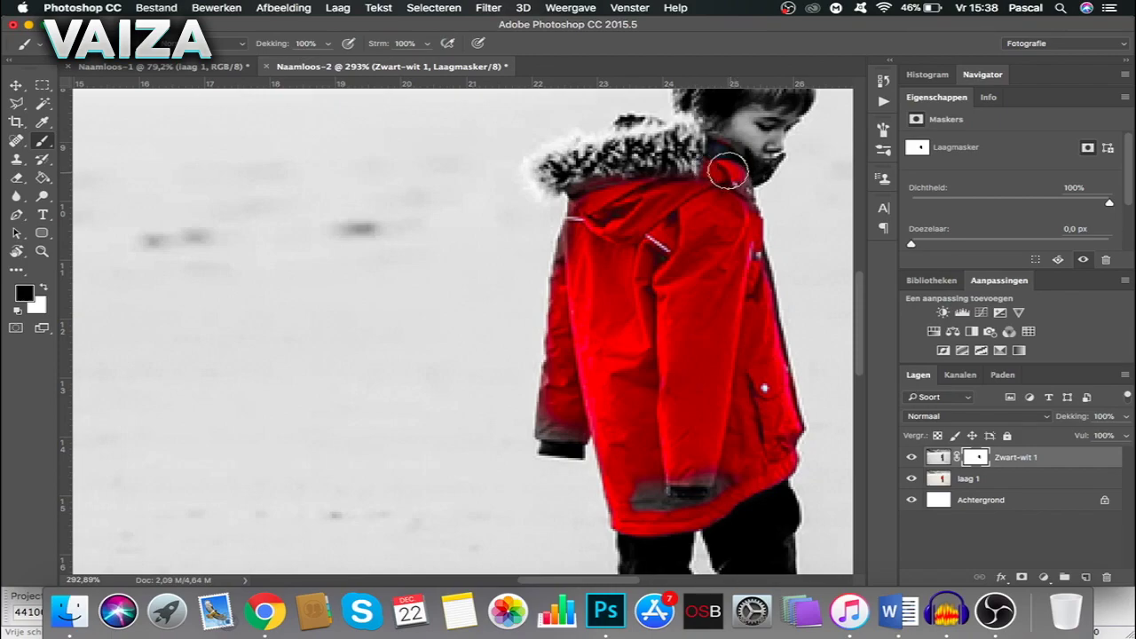
pyautogui.moveTo(720, 173)
pyautogui.mouseDown()
pyautogui.moveTo(743, 159)
pyautogui.moveTo(717, 148)
pyautogui.moveTo(769, 168)
pyautogui.mouseUp()
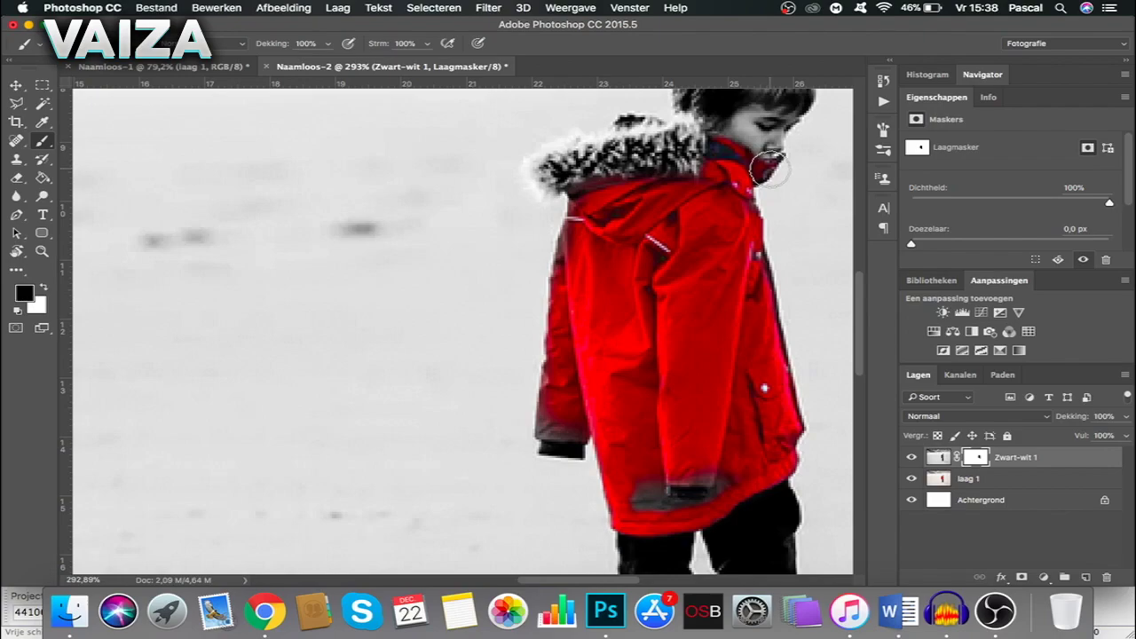
pyautogui.hotkey('ctrl', 'z')
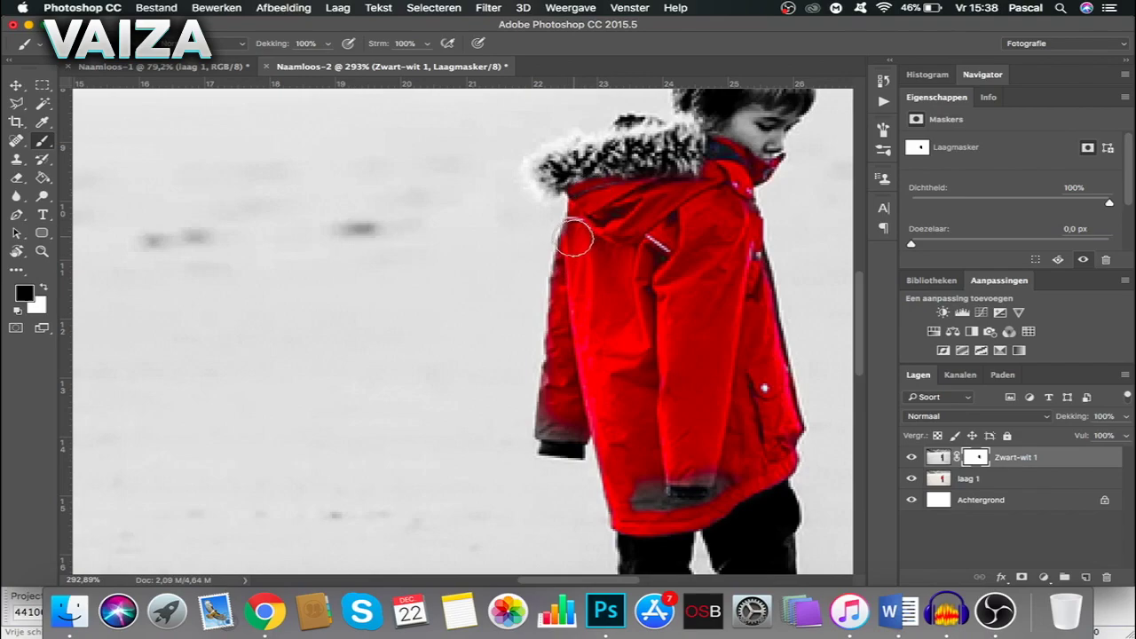
pyautogui.moveTo(575, 237)
pyautogui.mouseDown()
pyautogui.moveTo(549, 433)
pyautogui.moveTo(539, 431)
pyautogui.moveTo(575, 433)
pyautogui.moveTo(634, 477)
pyautogui.moveTo(642, 509)
pyautogui.moveTo(653, 485)
pyautogui.moveTo(654, 512)
pyautogui.moveTo(700, 505)
pyautogui.mouseUp()
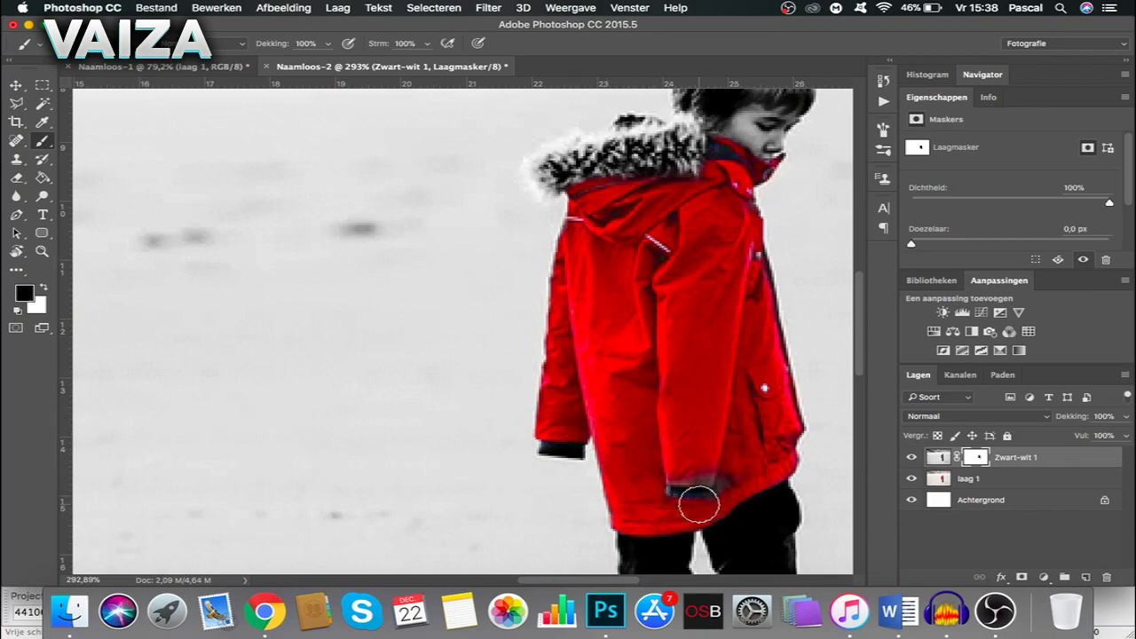
pyautogui.hotkey('ctrl', 'z')
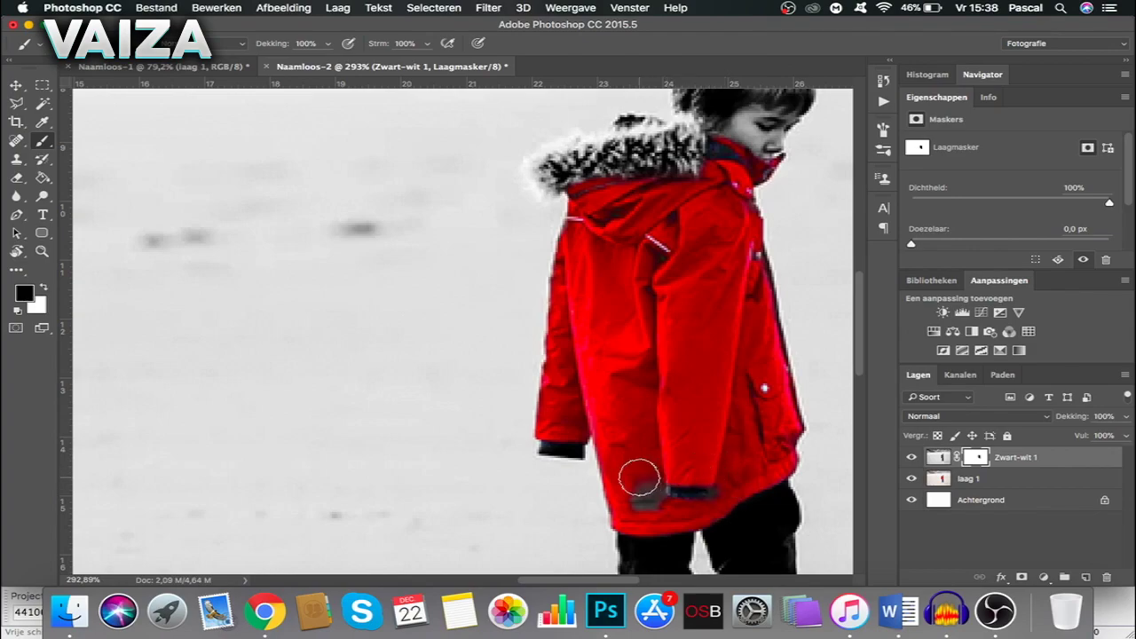
pyautogui.moveTo(639, 479); pyautogui.dragTo(638, 520)
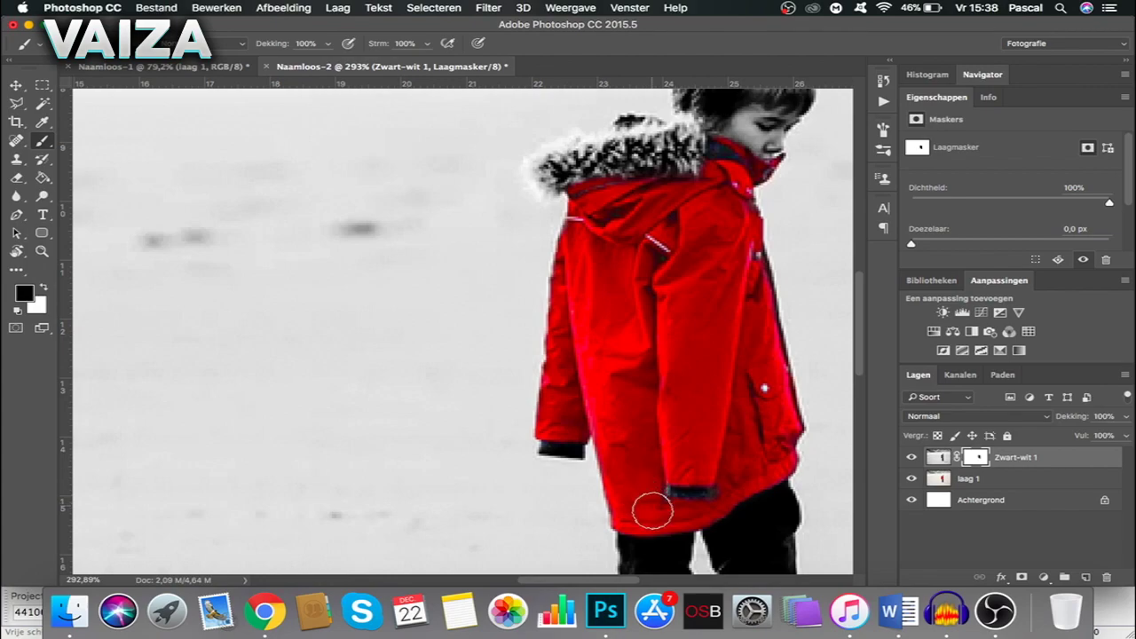
# Zoom out to see the whole grayscale beach photo with the boy's red coat.
pyautogui.scroll(-2, 583, 469)
pyautogui.scroll(-2, 586, 470)
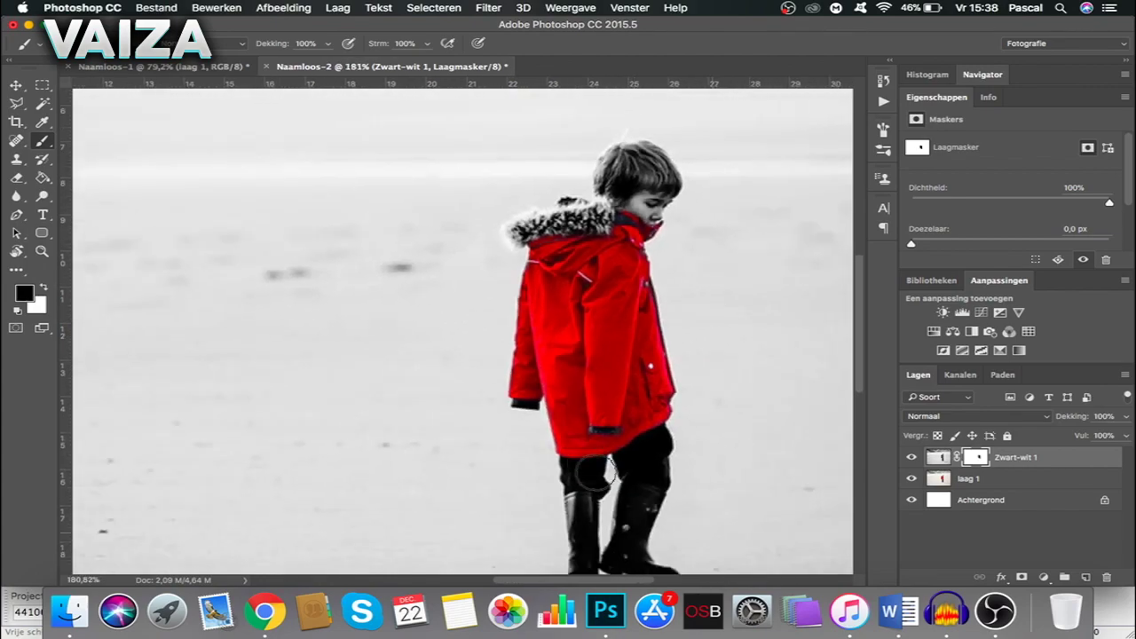
pyautogui.scroll(-2, 596, 474)
pyautogui.scroll(-2, 597, 475)
pyautogui.scroll(-1, 596, 473)
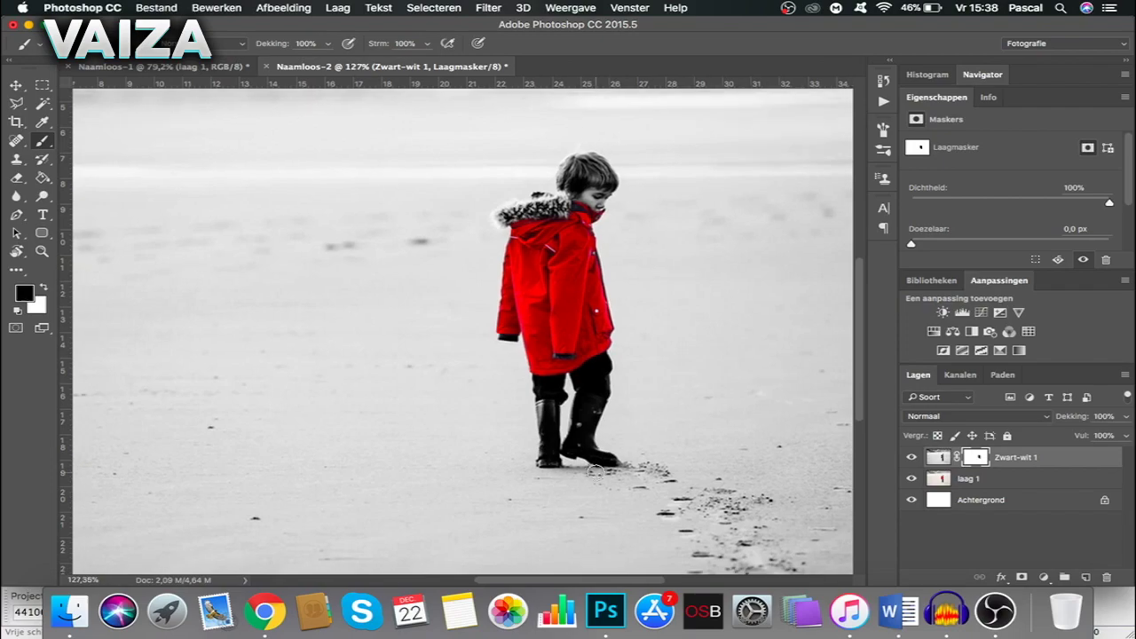